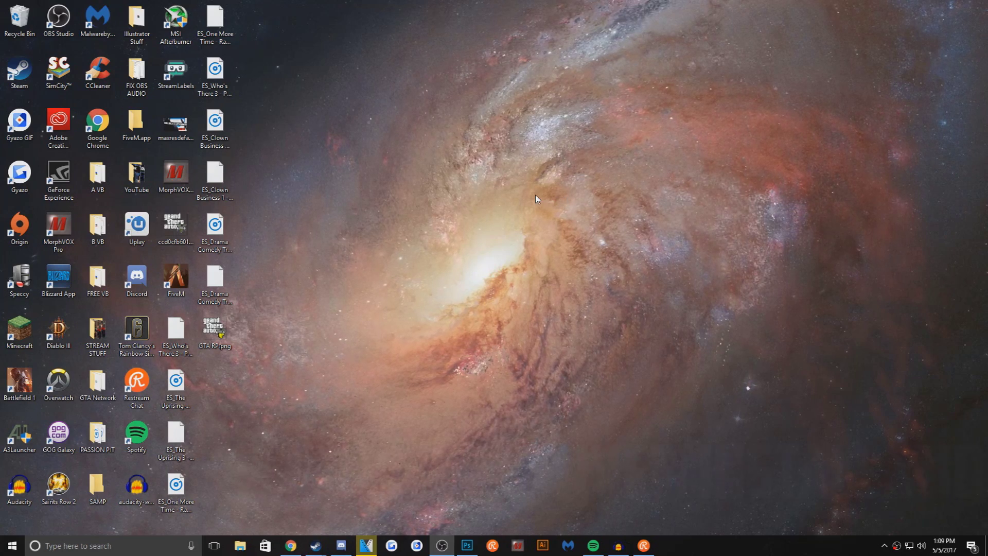
Delete the existing FiveM shortcut from the desktop and sort the desktop icons by date modified
right_click(189, 282)
click(216, 493)
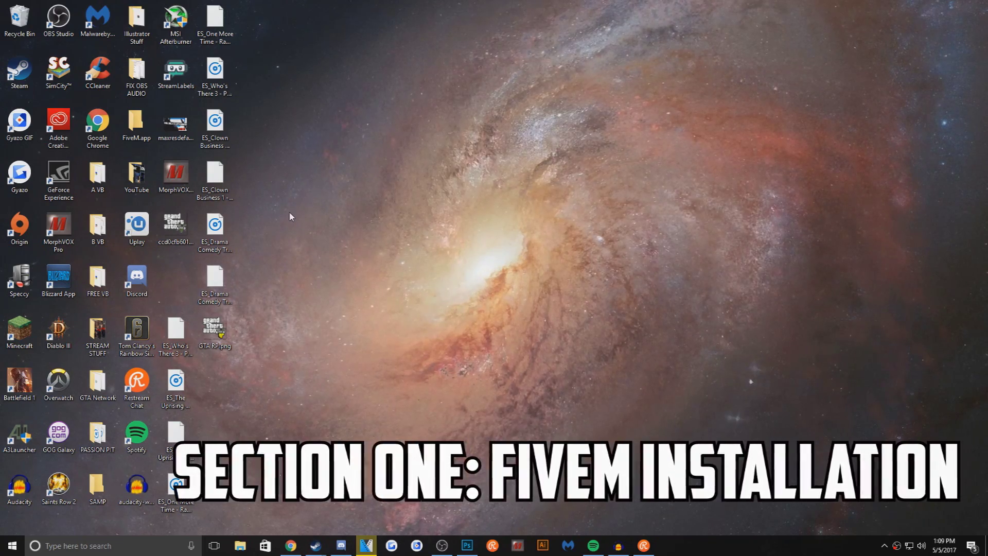
right_click(330, 215)
click(453, 246)
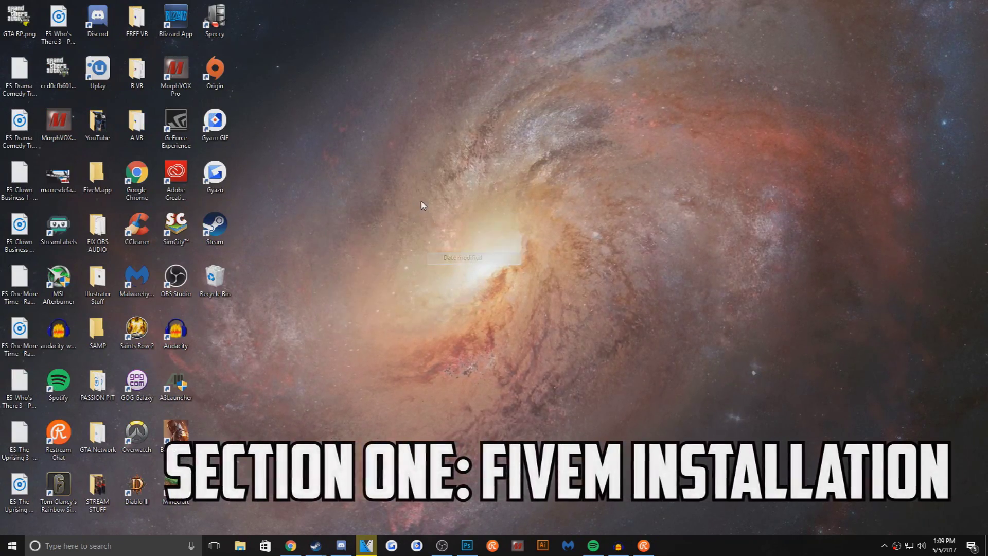
right_click(420, 202)
mouse_move(444, 225)
click(569, 255)
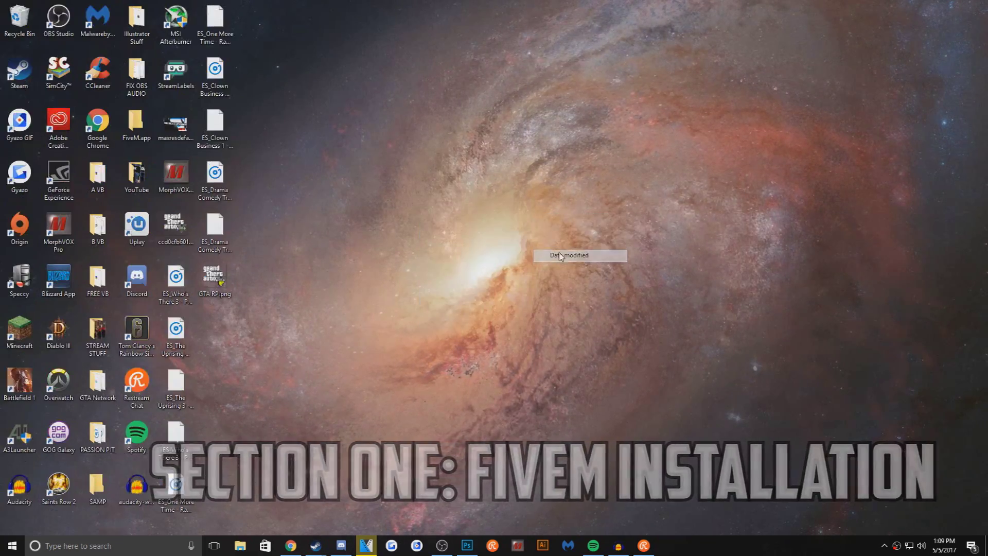
Switch to Google Chrome in a maximized window and search Google for FiveM
click(298, 551)
drag(326, 55, 399, 11)
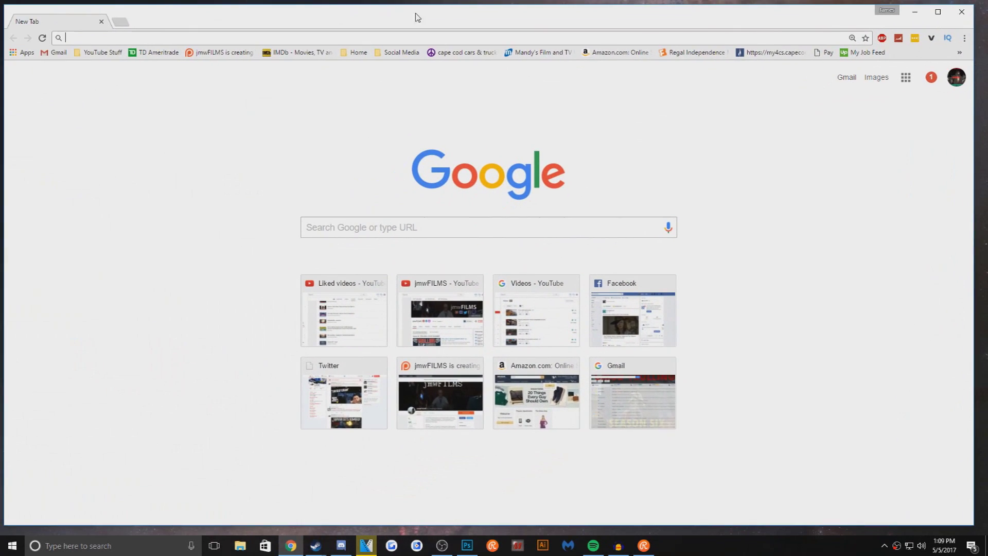
click(938, 11)
click(358, 213)
text(F)
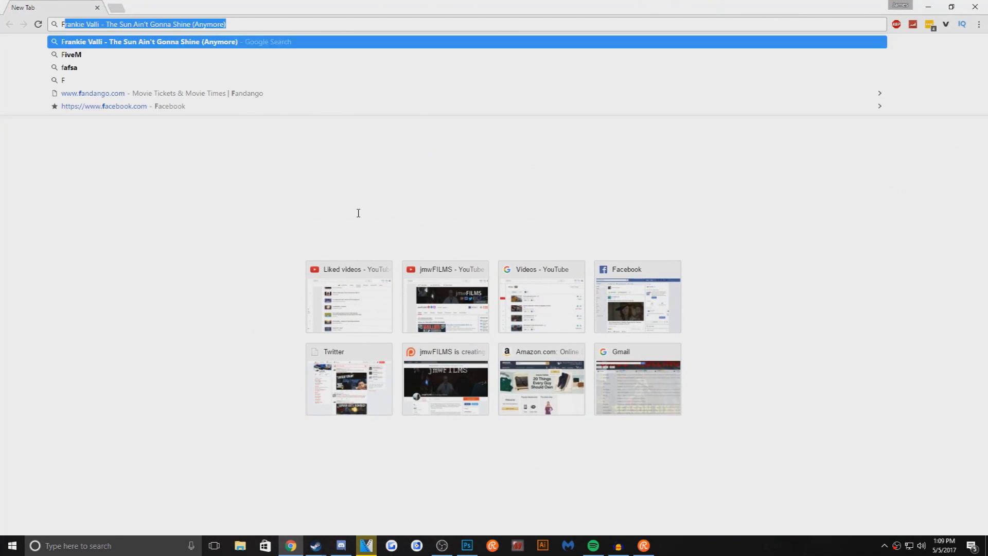
text(iveM)
key(Return)
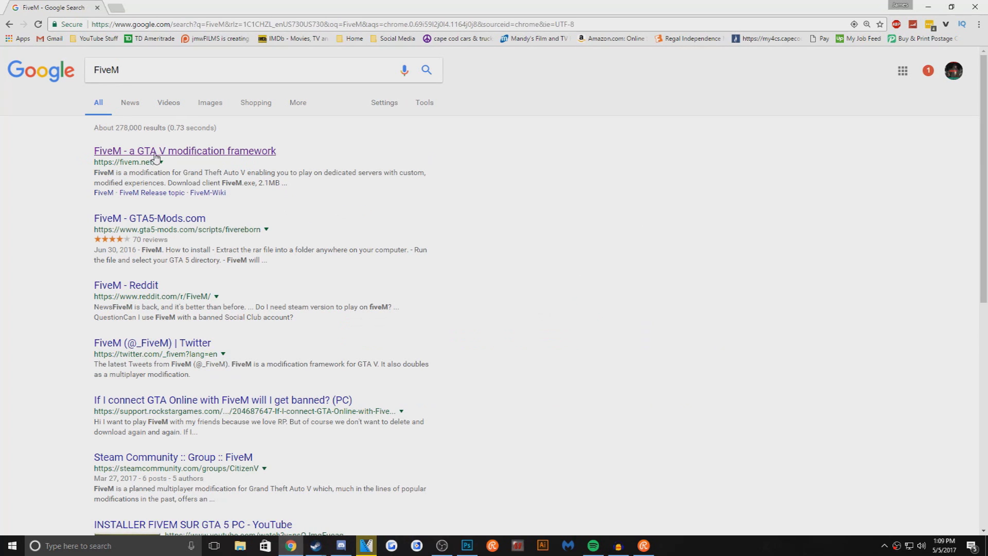
Download the FiveM client from fivem.net, accepting the service agreement, and run FiveM (1).exe
click(242, 154)
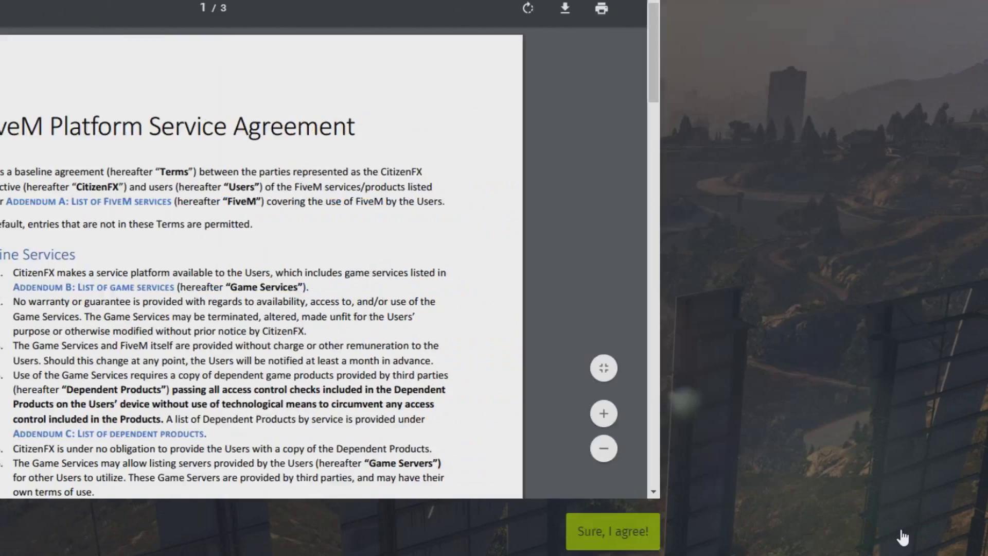
click(903, 537)
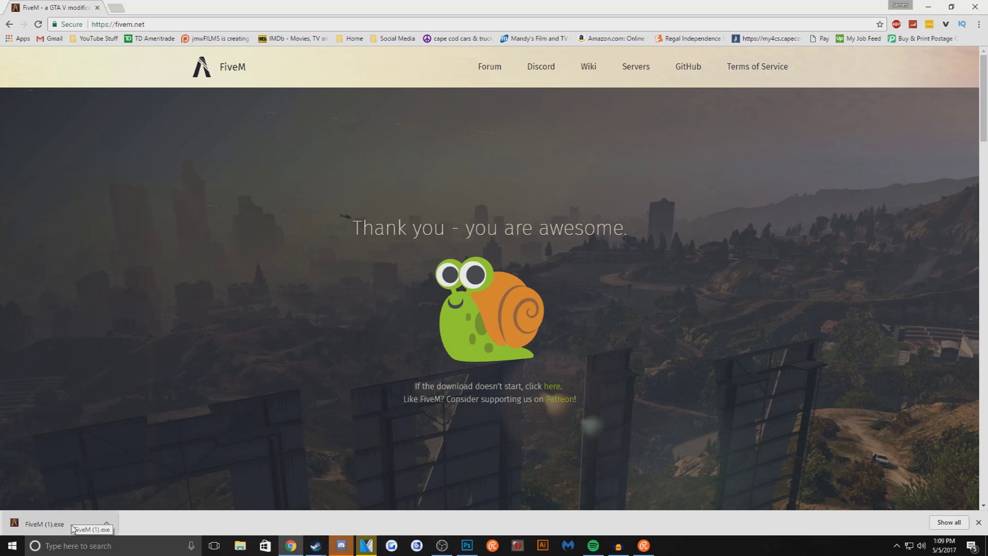
click(56, 525)
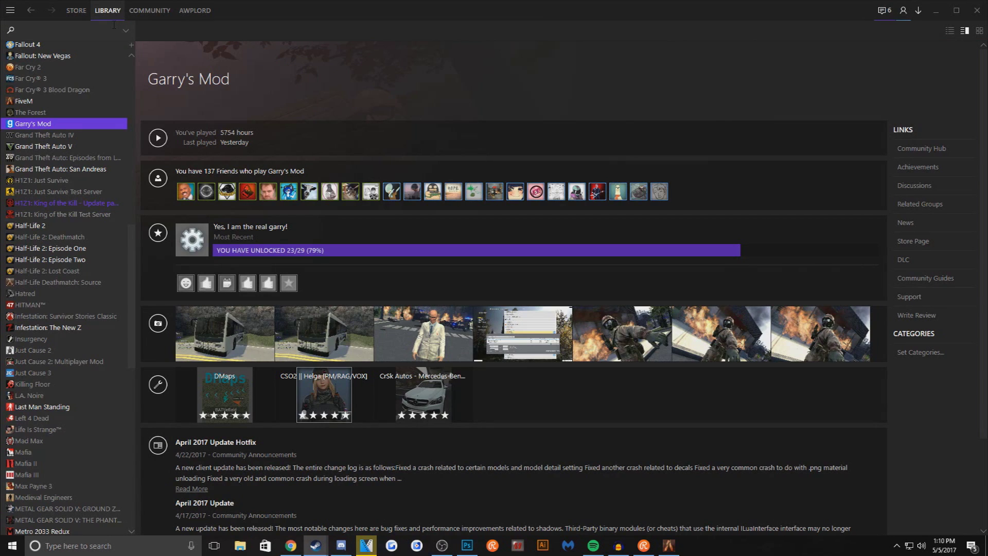
Select the Grand Theft Auto V folder in SteamLibrary\steamapps\common as the game location and accept the FiveM game cache update
click(70, 145)
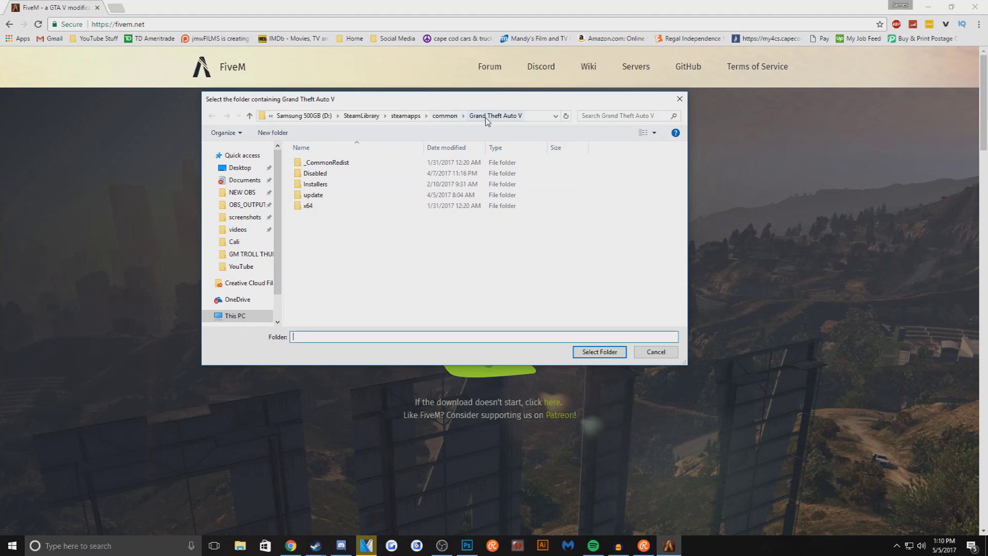
click(592, 351)
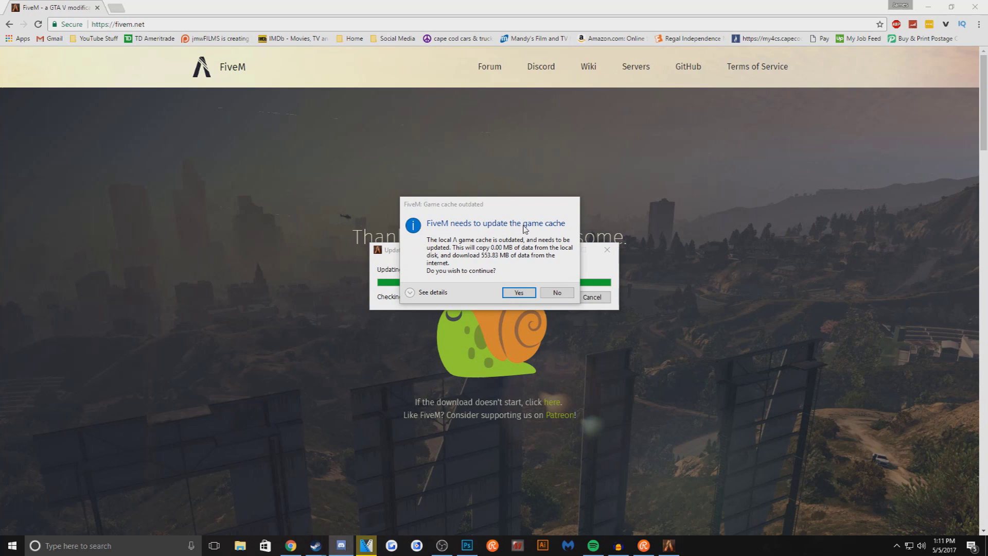
click(517, 293)
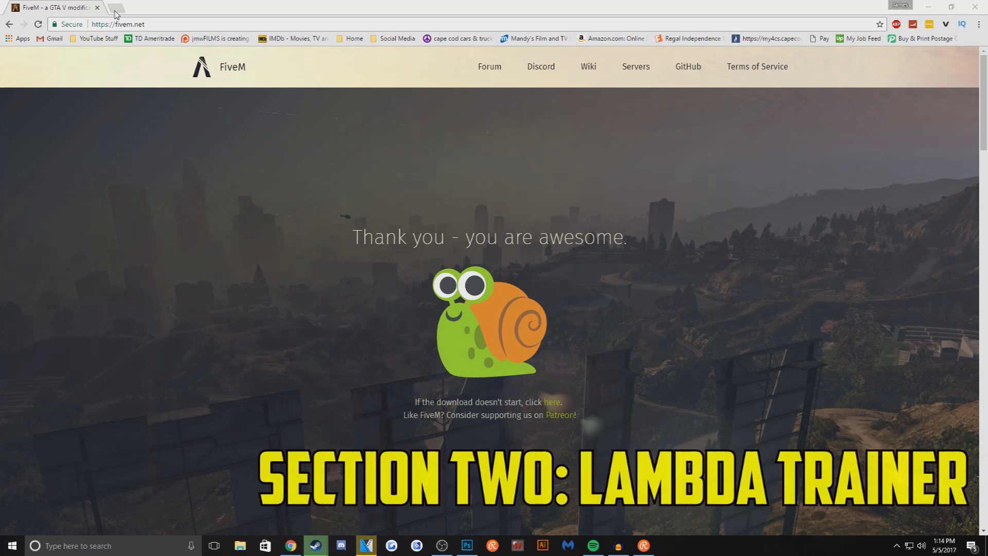
Search for lambda menu in a new browser tab and download LAMBDAMENU.zip from the lambda.menu site
click(117, 8)
text(Lambda menu)
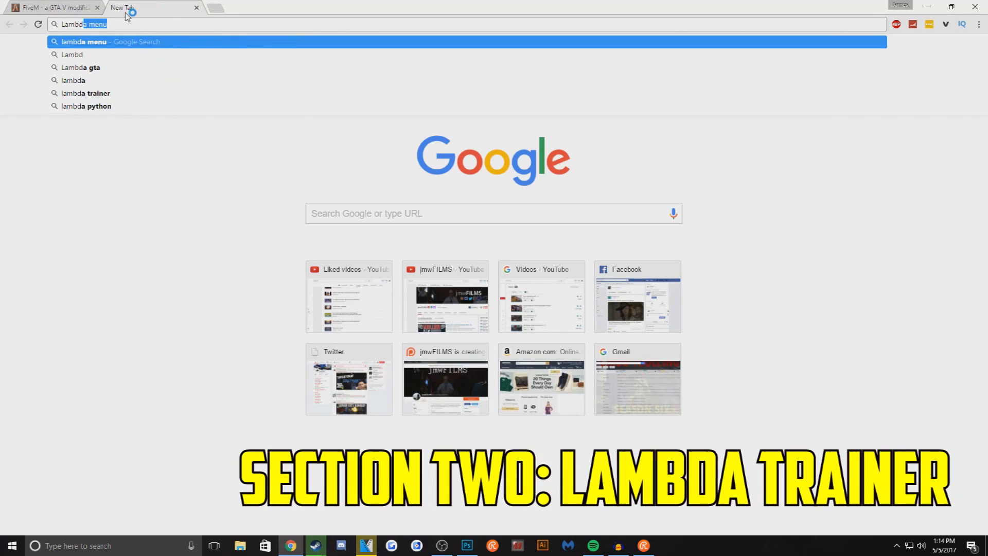
key(Return)
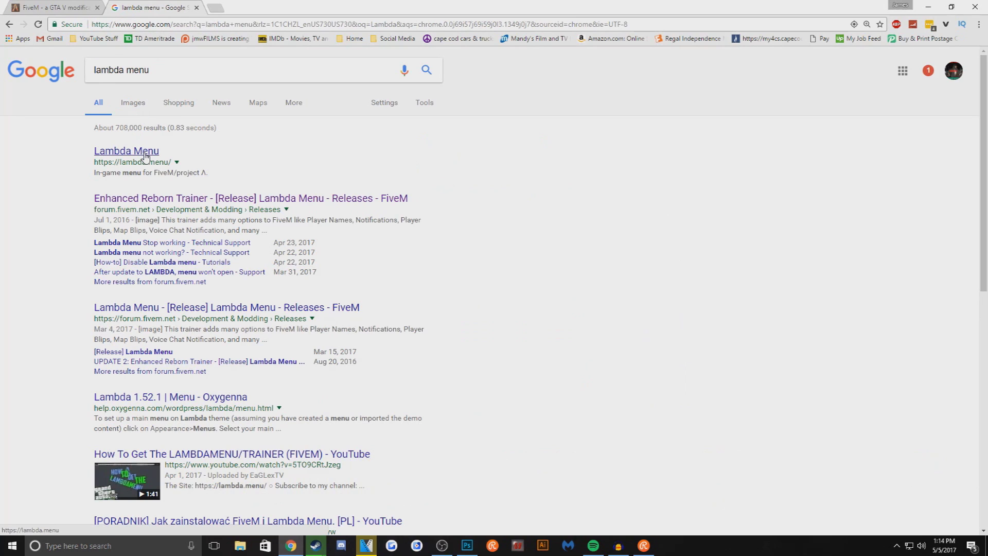
click(142, 152)
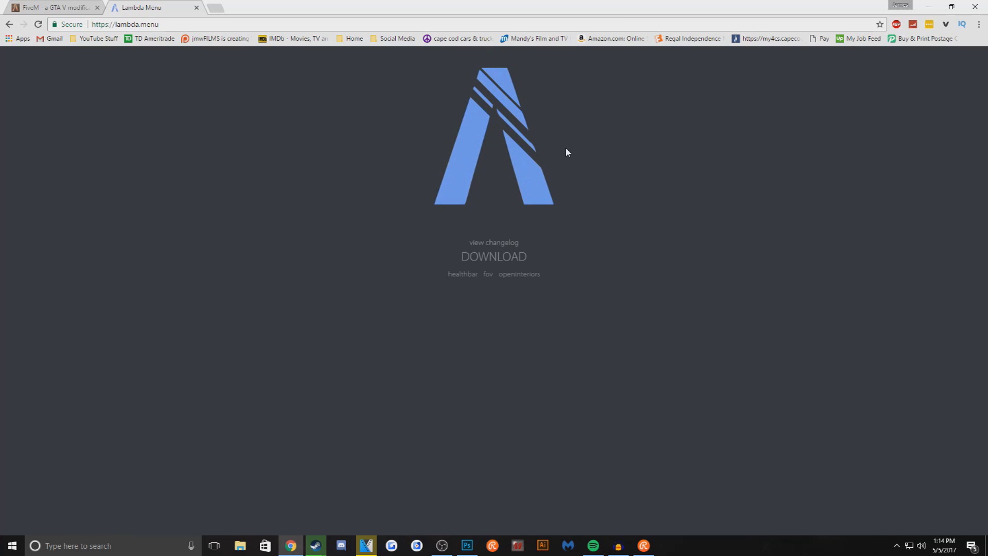
click(508, 259)
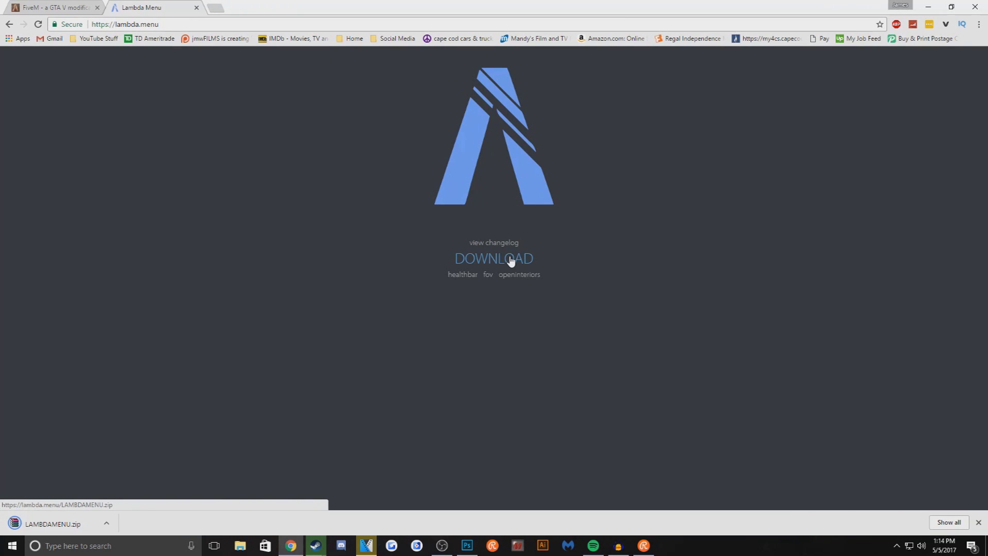
Open the downloaded LAMBDAMENU.zip in WinRAR and extract its LAMBDAMENU folder to the desktop
click(81, 530)
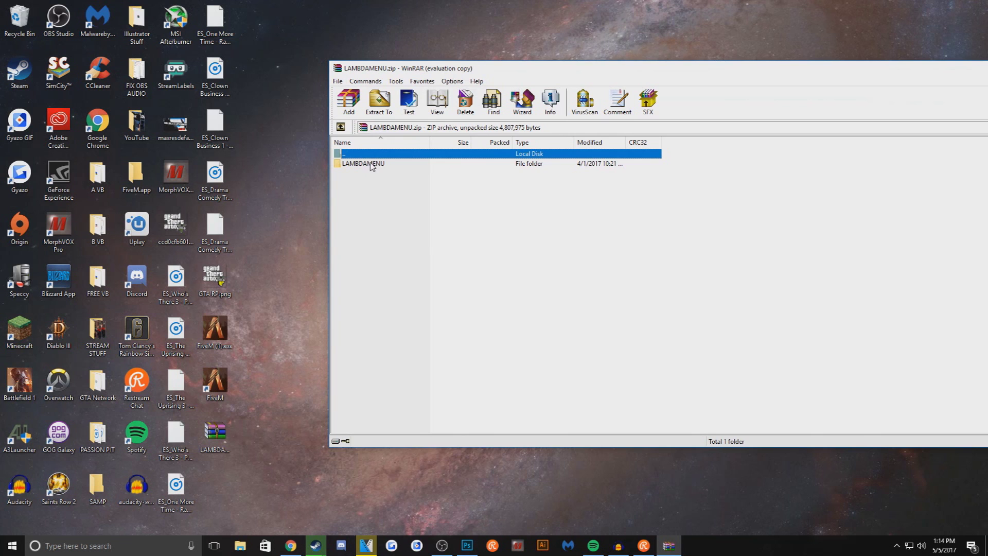
drag(372, 166, 268, 211)
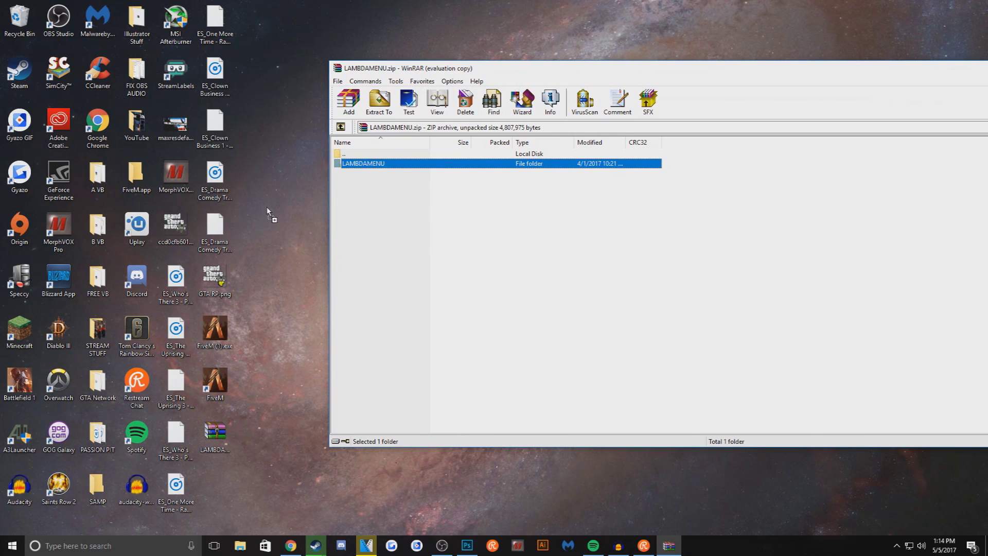
drag(246, 351, 245, 352)
key(Escape)
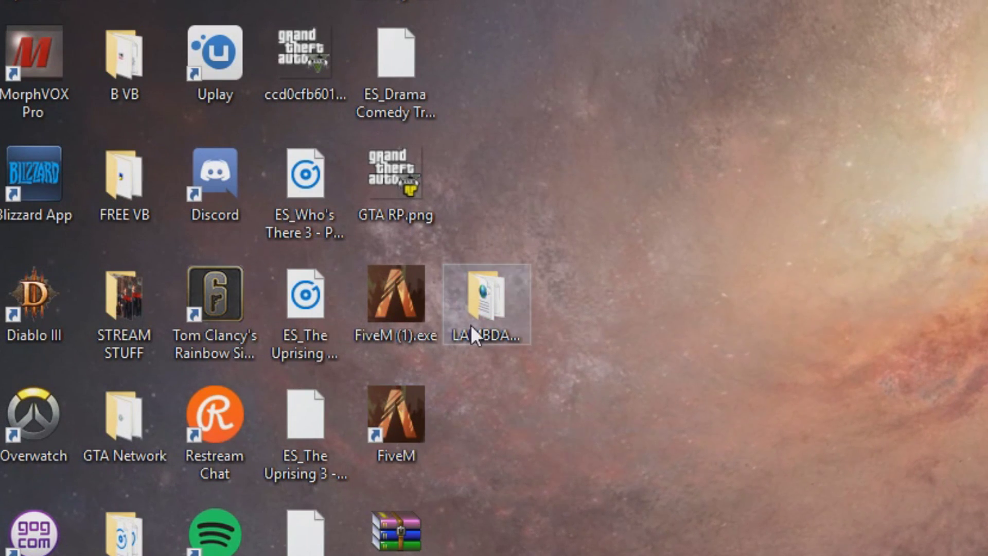
Open the file location of the desktop FiveM shortcut and enter the FiveM Application Data folder
click(510, 322)
click(413, 424)
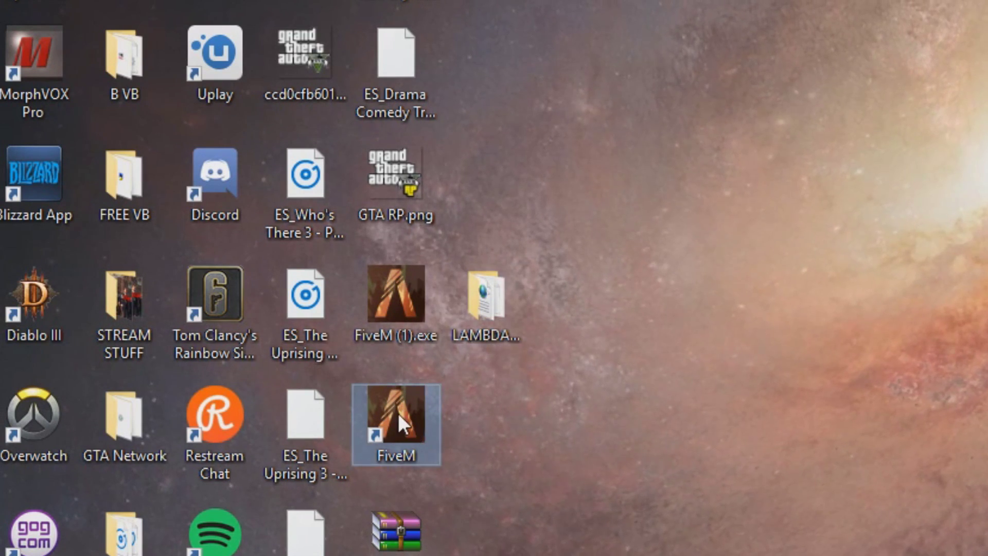
right_click(397, 413)
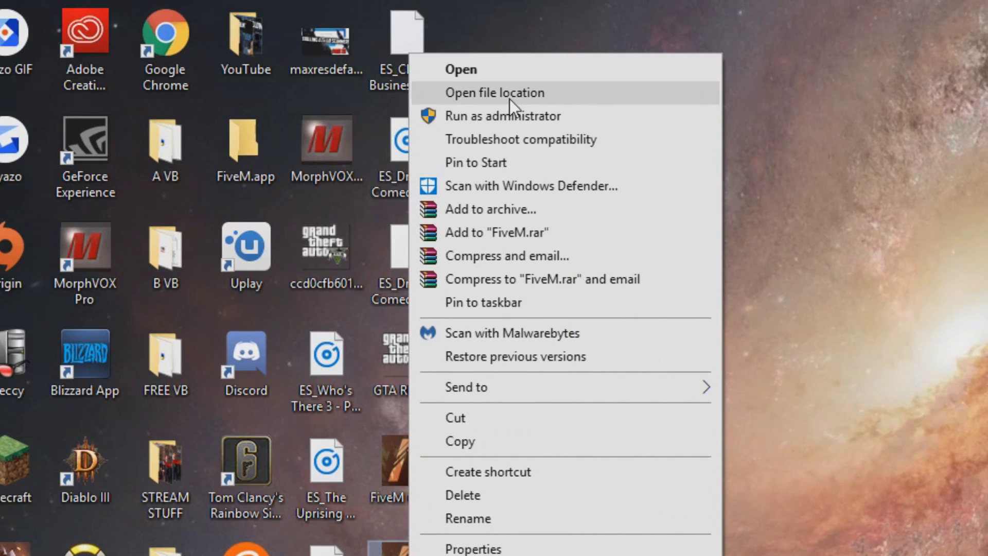
click(510, 96)
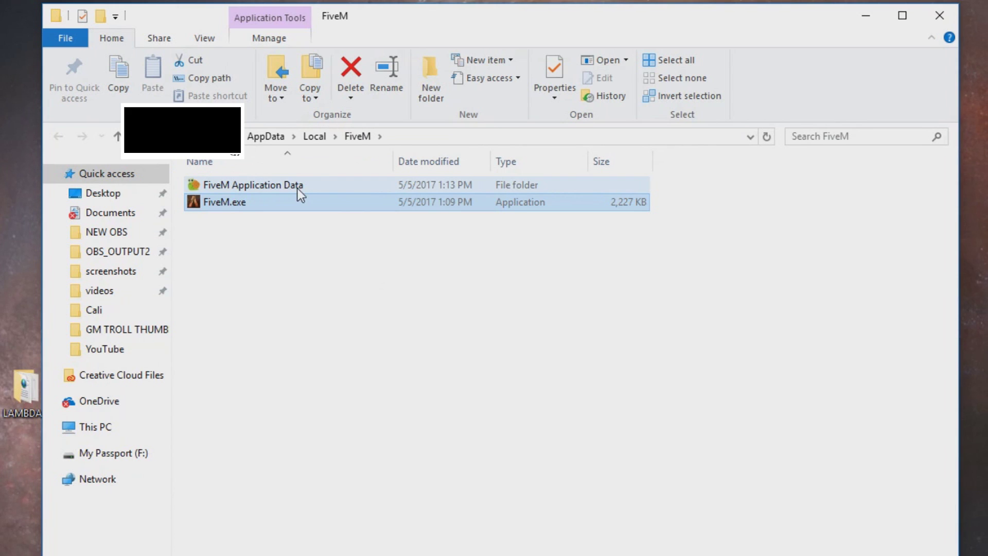
double_click(227, 184)
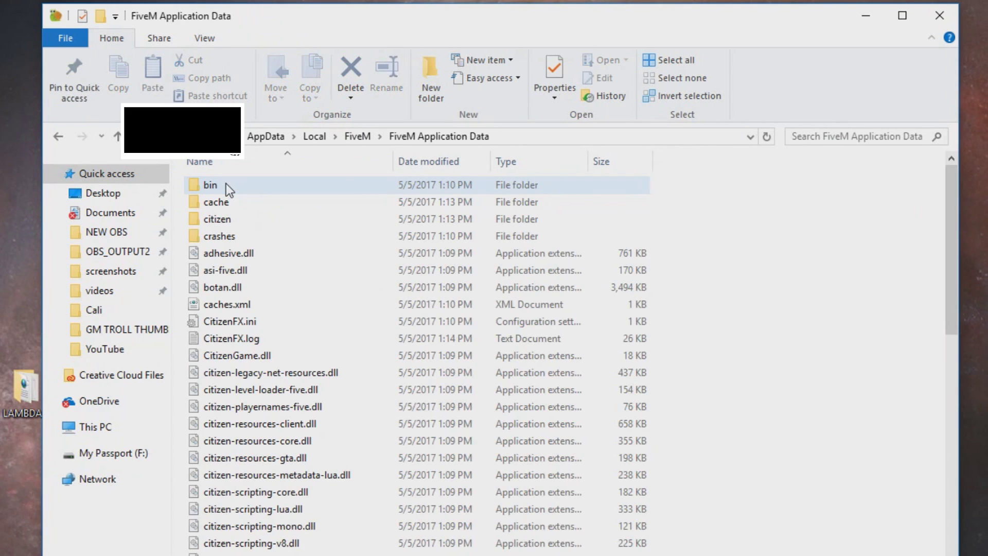
Create a new folder named plugins inside FiveM Application Data
scroll(236, 248, down, 9)
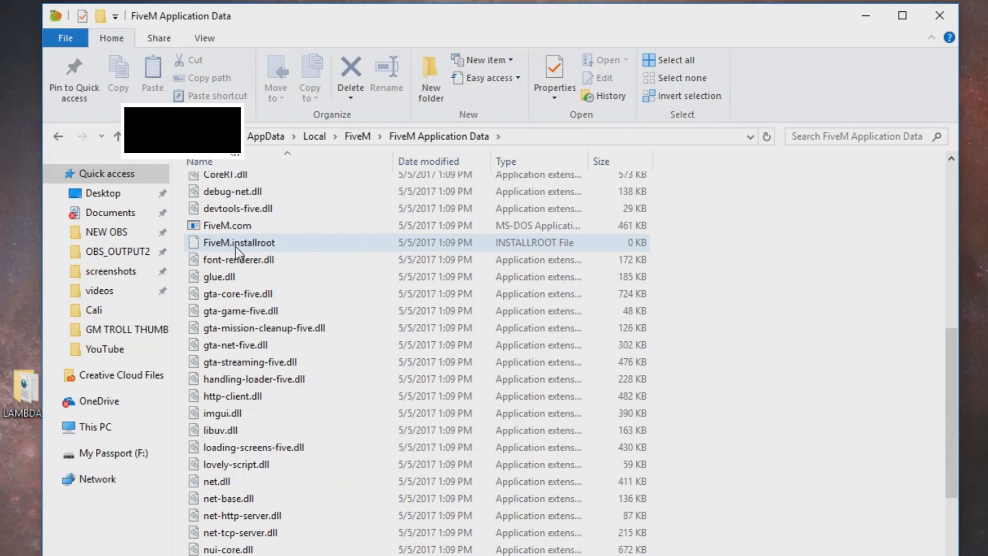
scroll(234, 248, down, 7)
scroll(253, 298, up, 16)
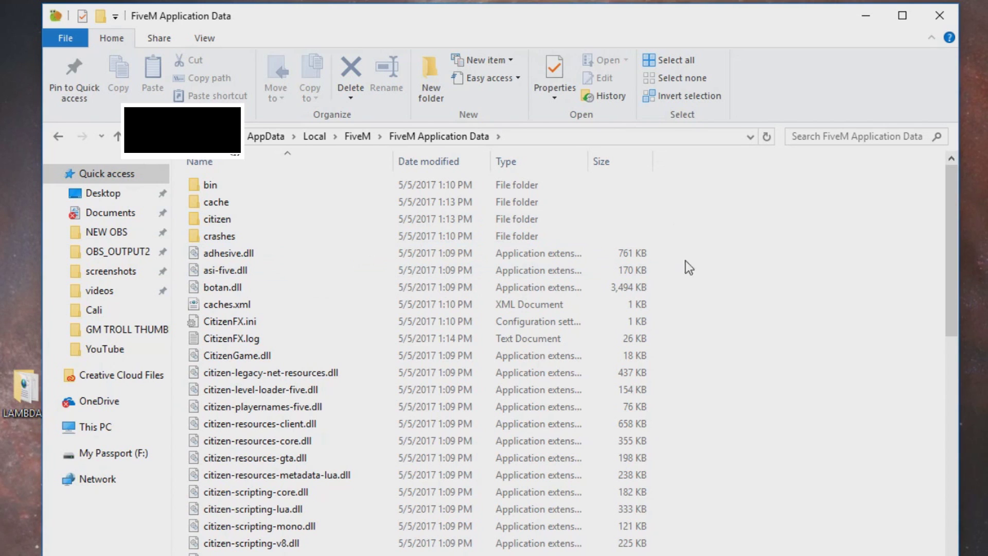
right_click(711, 253)
mouse_move(808, 378)
click(980, 383)
text(plugins)
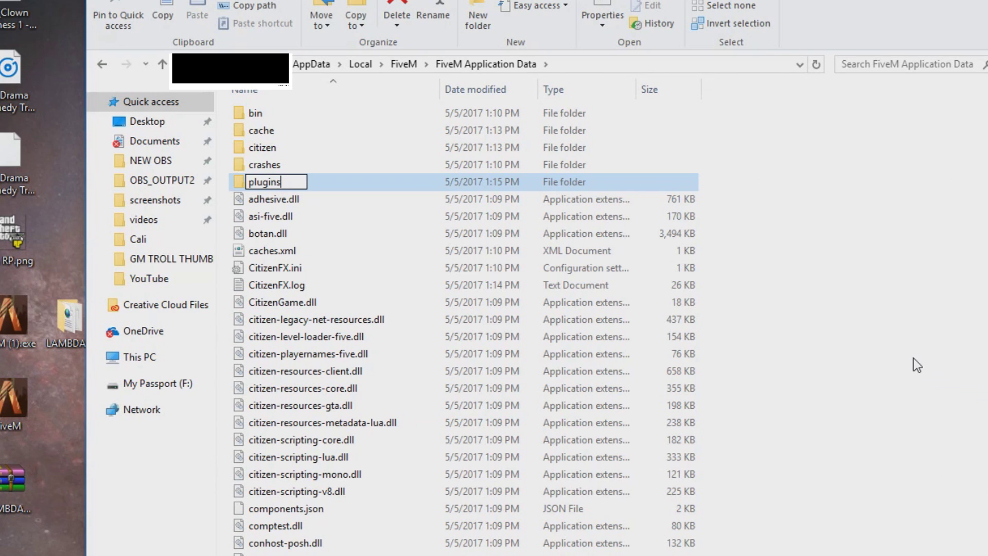
key(Return)
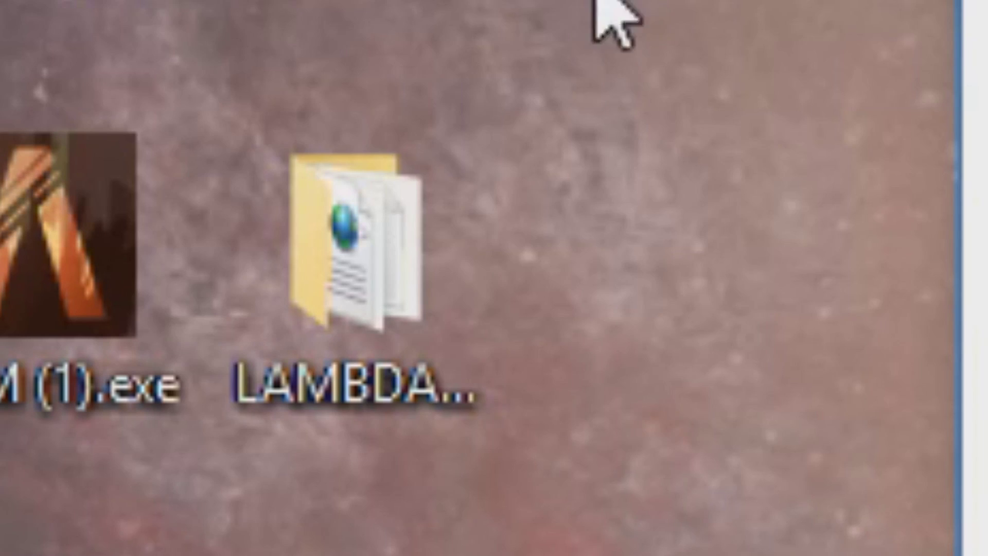
Move LambdaMenu.asi from the extracted LAMBDAMENU folder into the plugins folder
double_click(78, 321)
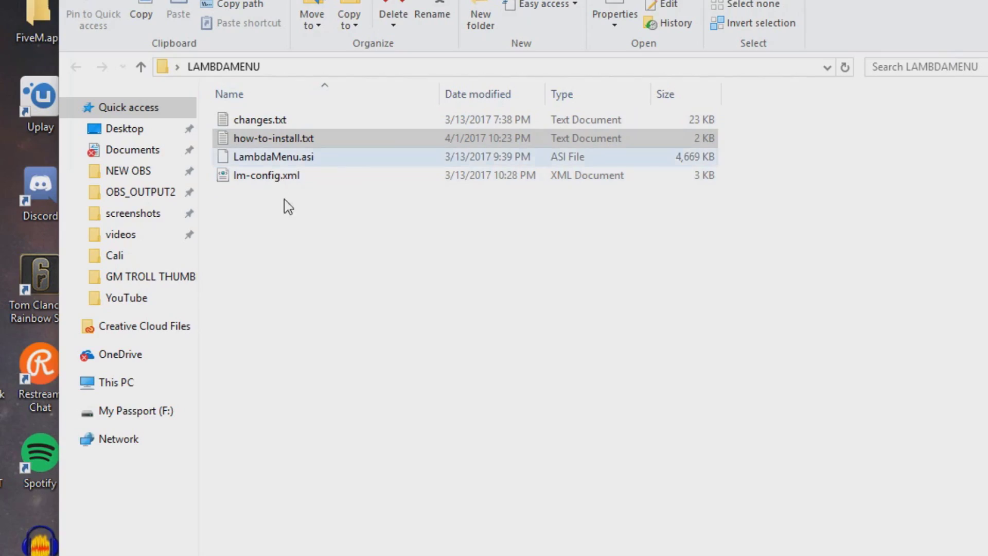
click(305, 157)
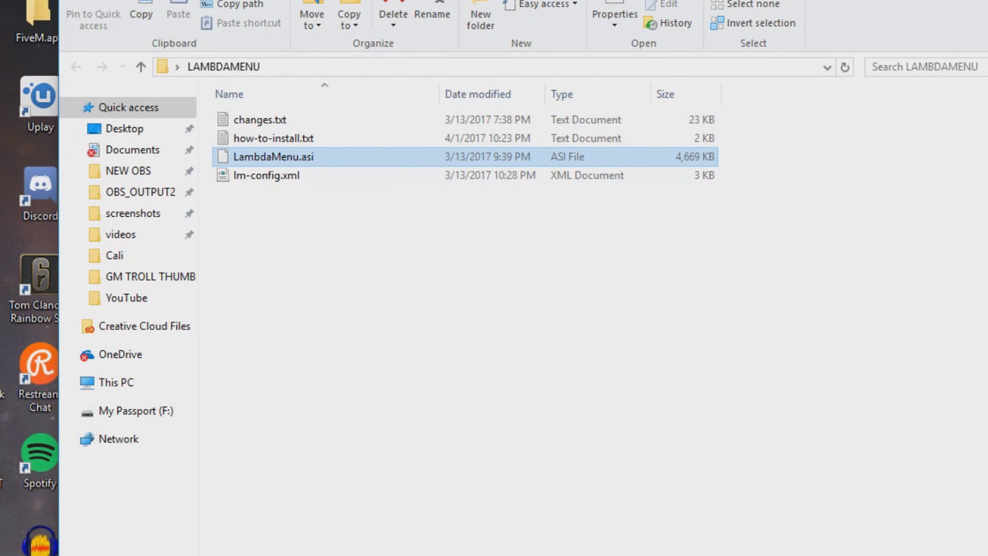
drag(403, 156, 772, 81)
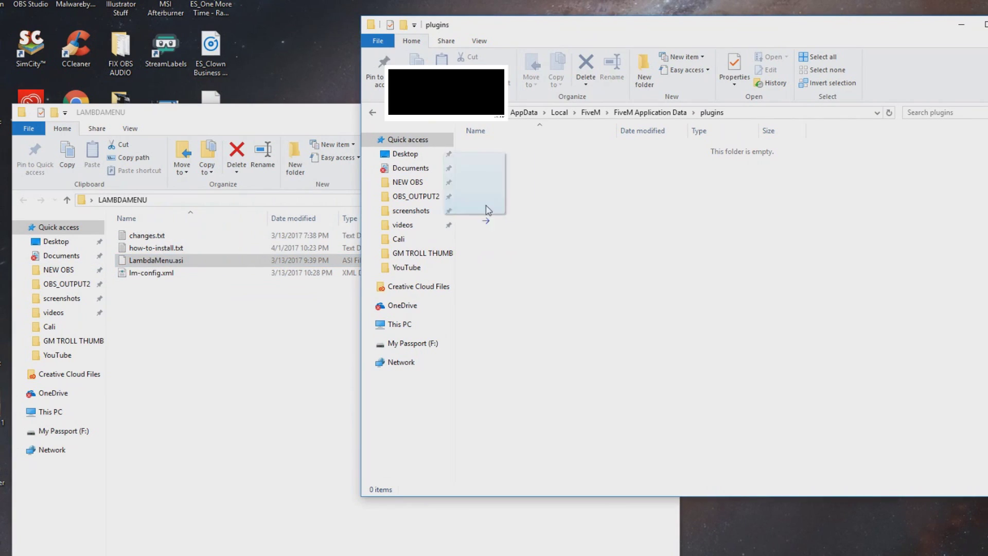
drag(487, 211, 560, 180)
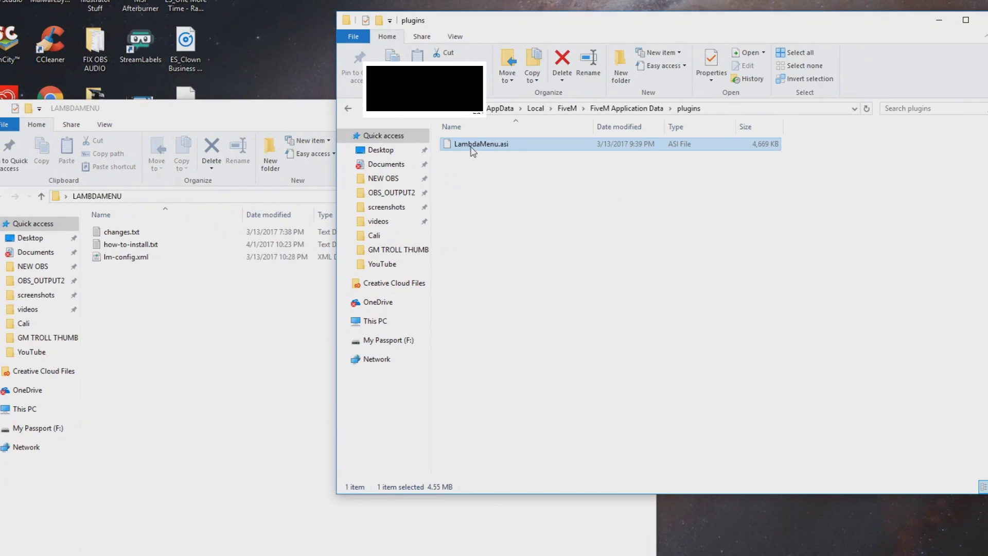
Return to the FiveM Application Data folder and move lm-config.xml into it from the LAMBDAMENU folder
click(656, 111)
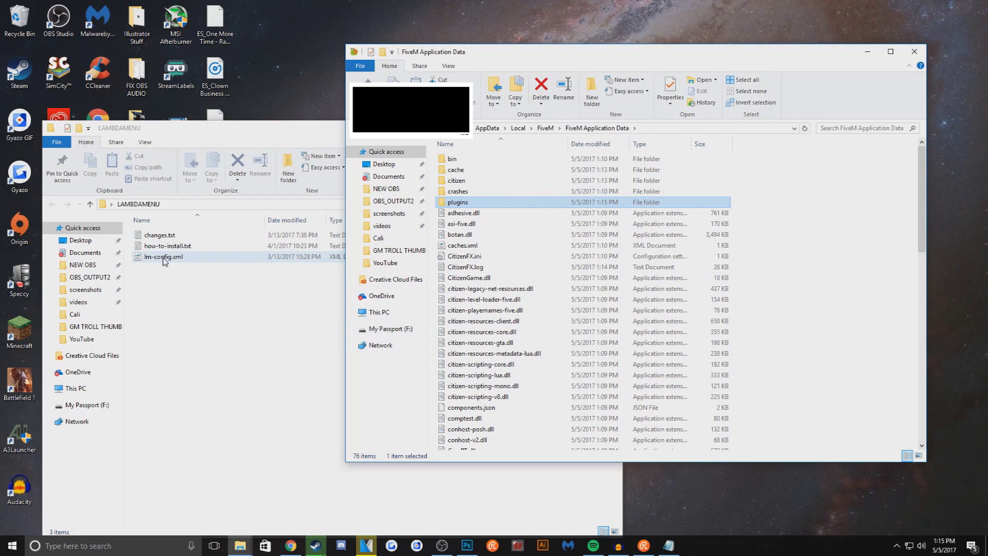
drag(162, 263, 785, 244)
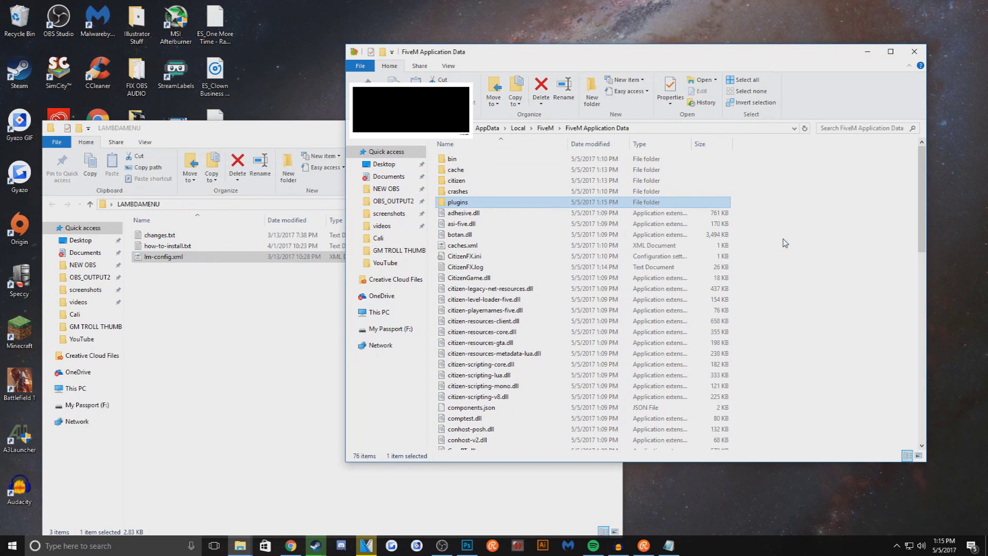
click(243, 308)
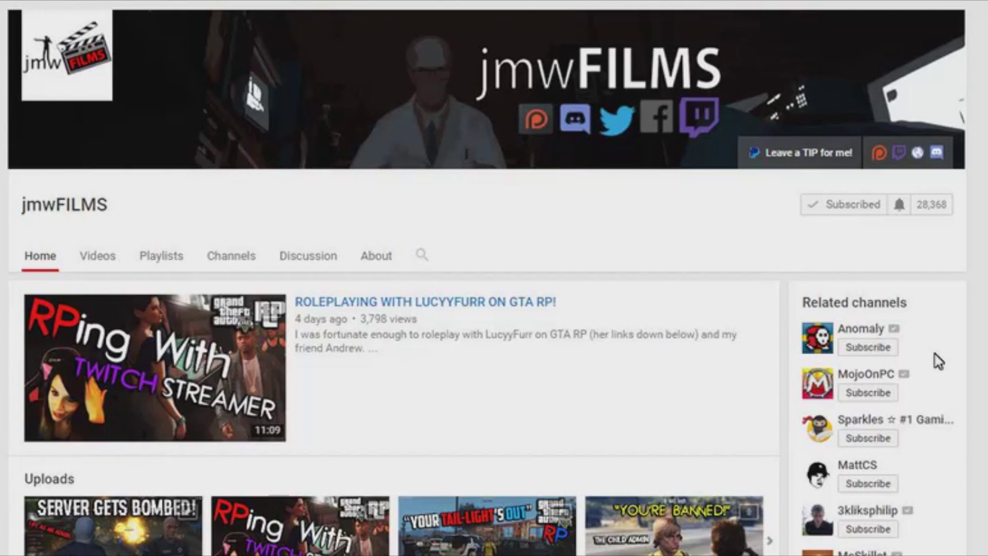
Enable all notifications for the jmwFILMS YouTube channel and save the setting
click(898, 206)
click(252, 217)
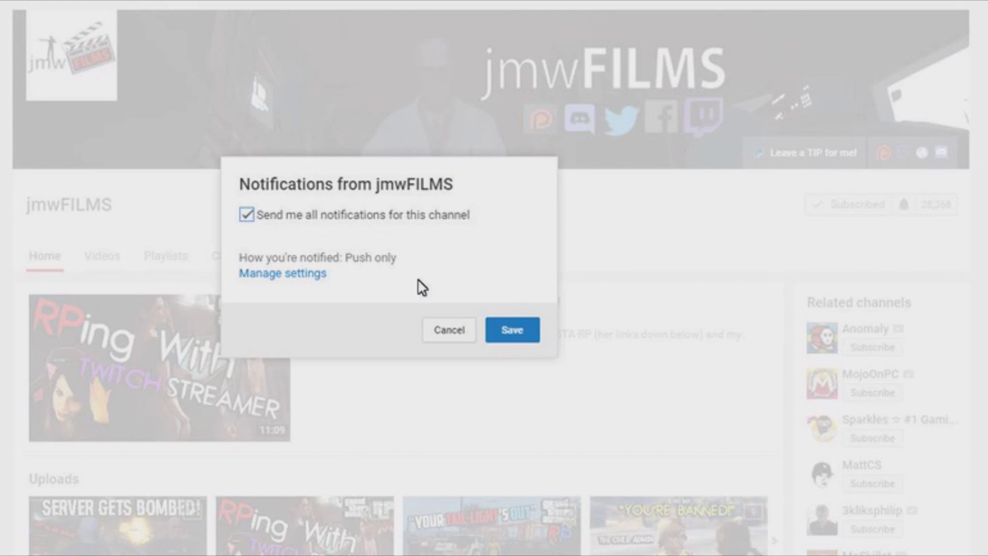
click(509, 331)
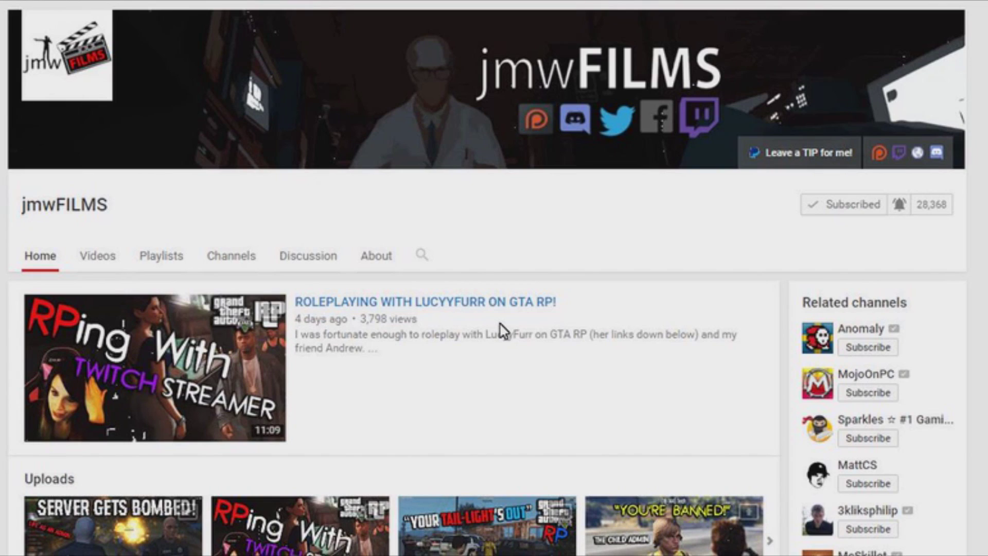